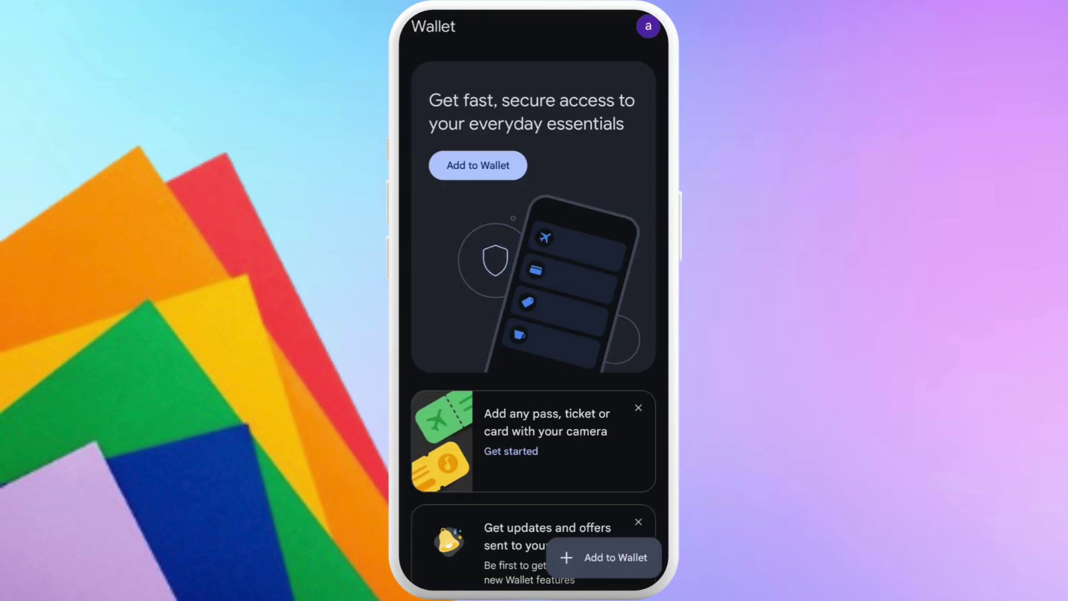
Bring up the Google account menu from the profile avatar at top right.
click(649, 26)
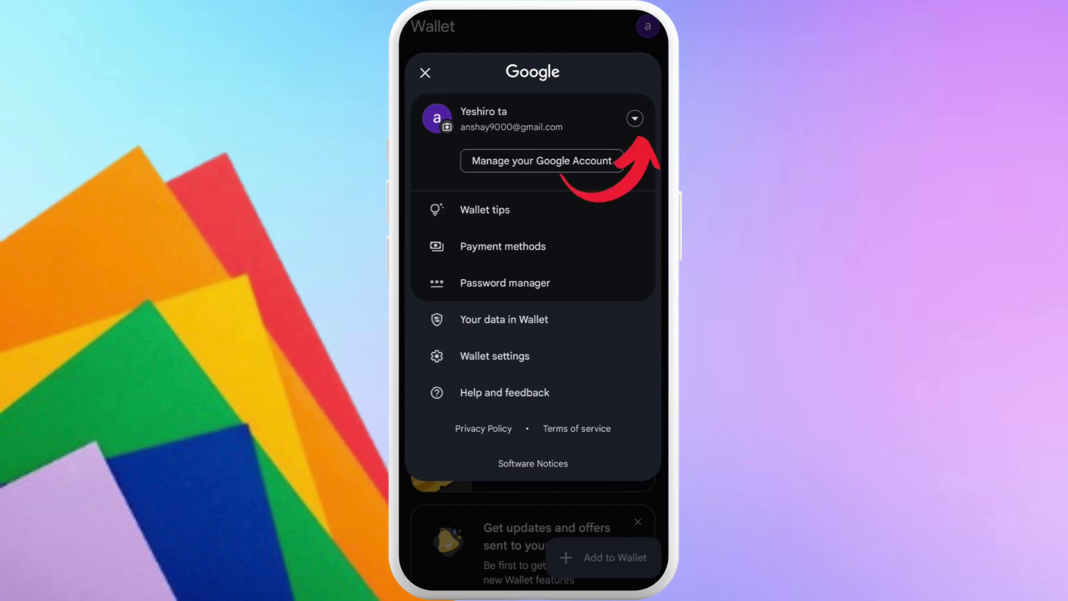
Expand the account list to show the device's other Google accounts.
click(635, 118)
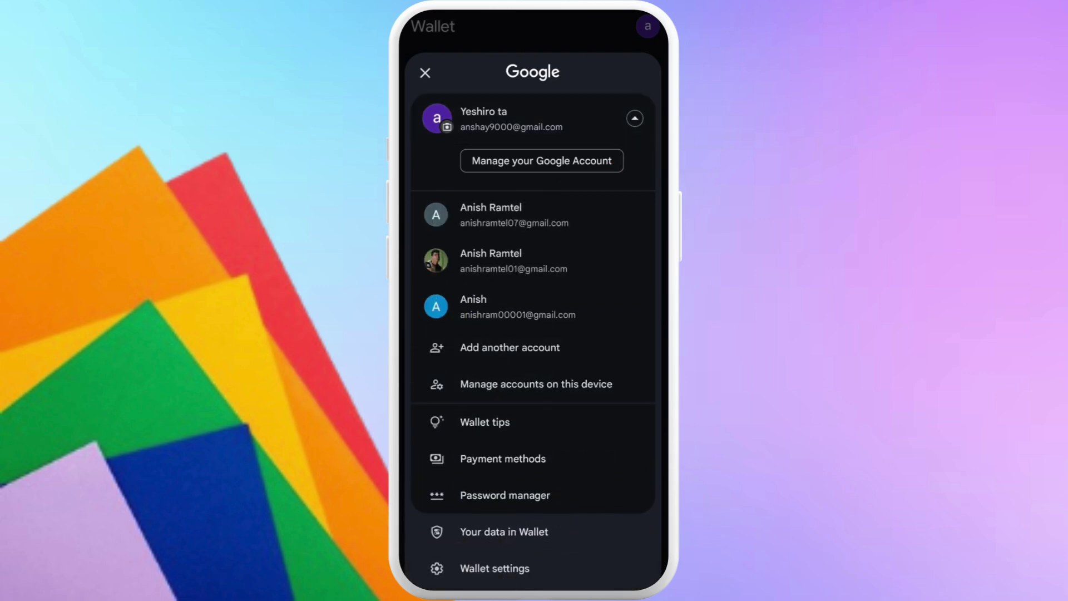